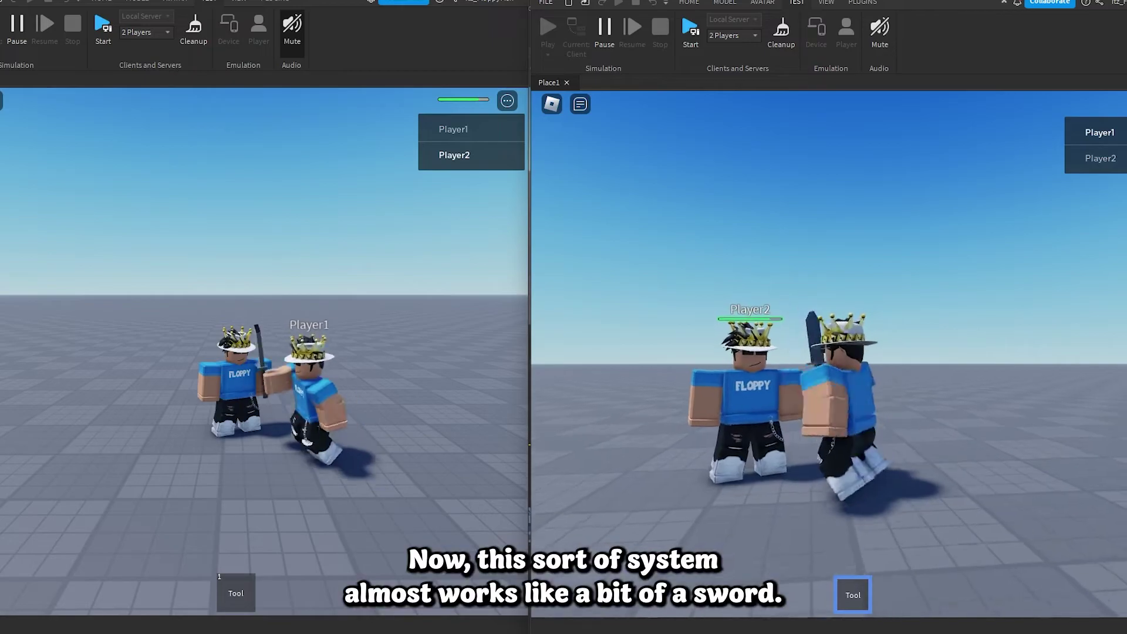
key(space)
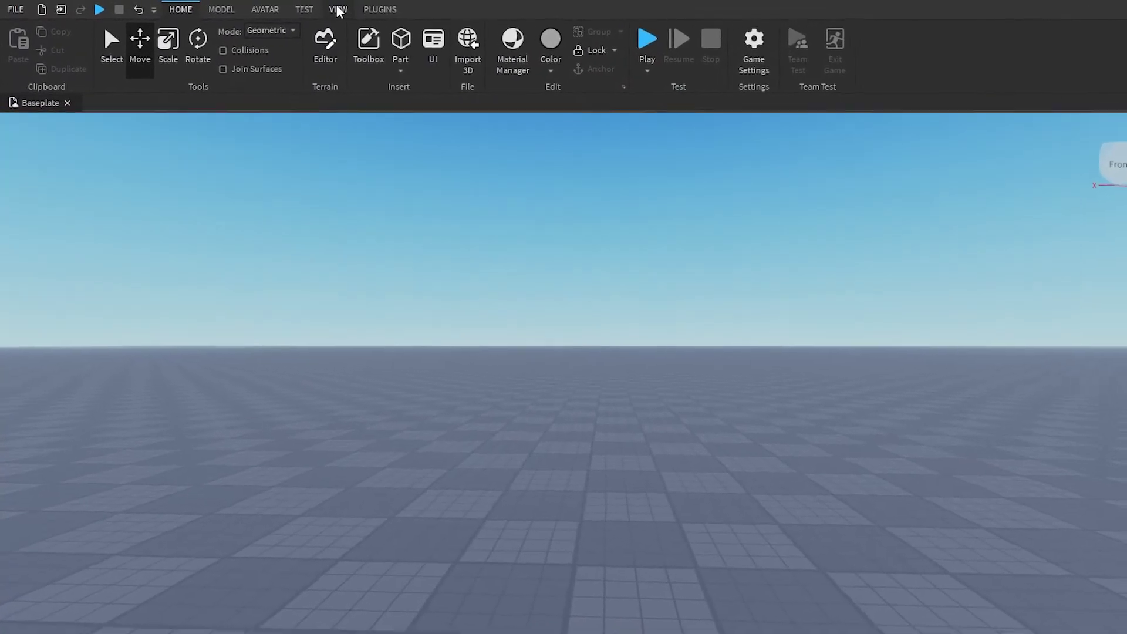
click(269, 7)
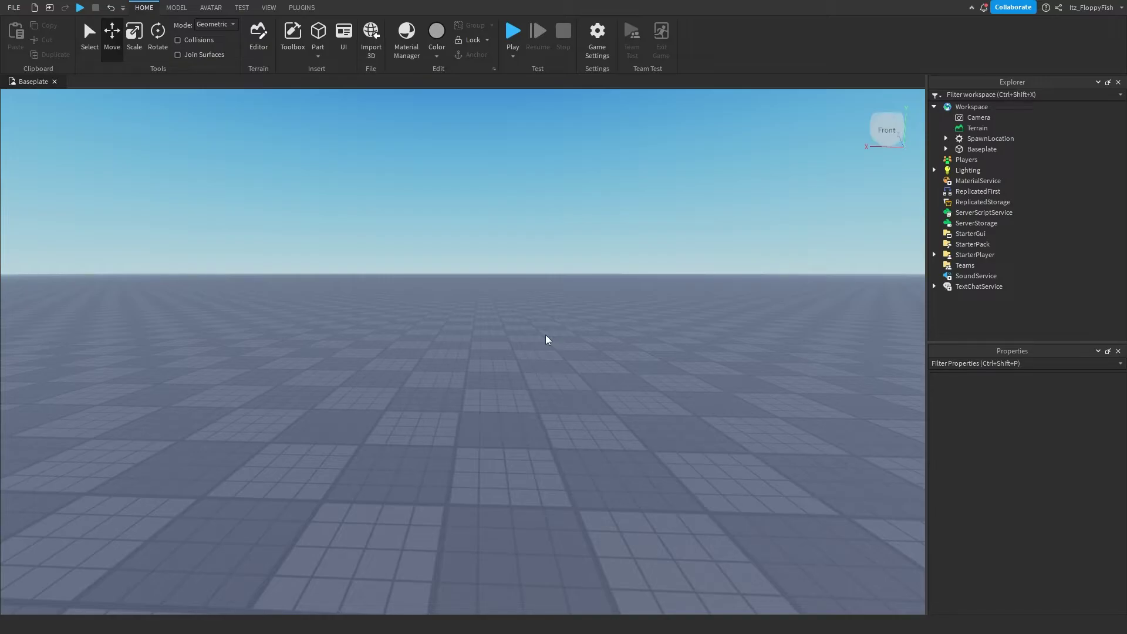
Insert a block part and scale it into an upright column of about 1.2 × 4.5 × 1.4
right_drag(473, 349, 466, 361)
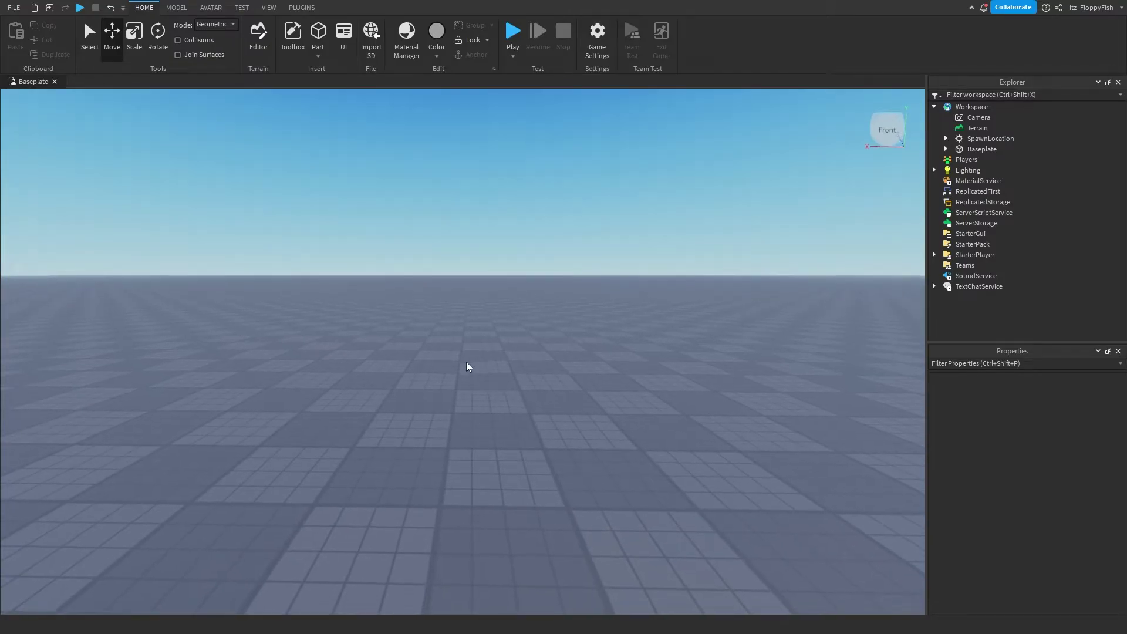
click(317, 32)
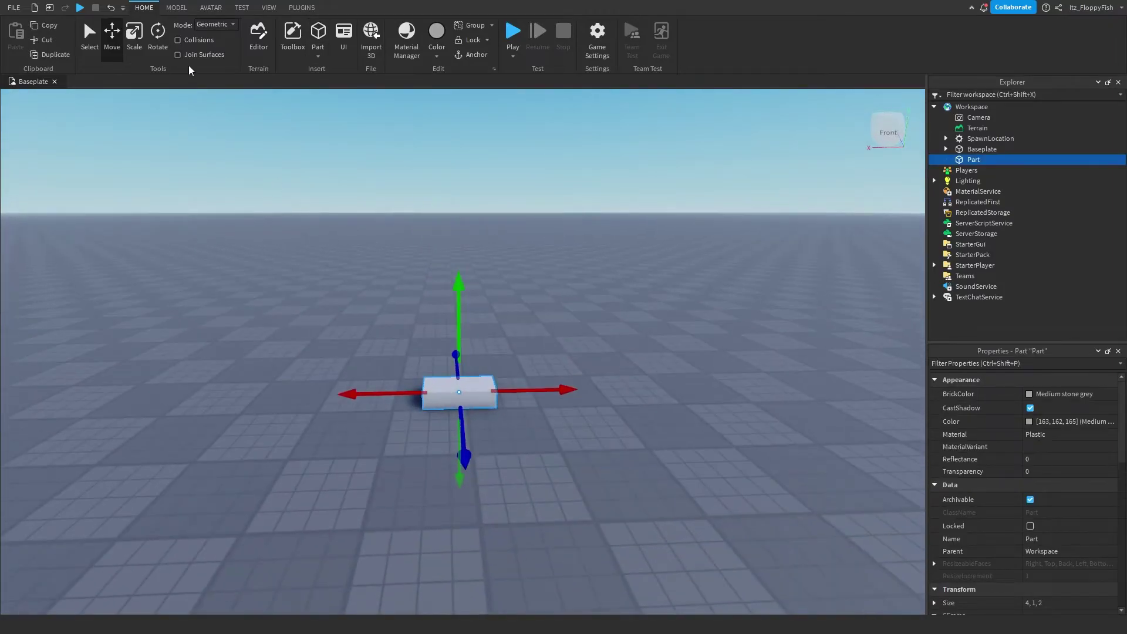
key(ctrl+3)
drag(519, 390, 499, 390)
right_drag(516, 399, 526, 540)
ctrl+drag(504, 578, 504, 571)
right_drag(493, 532, 493, 529)
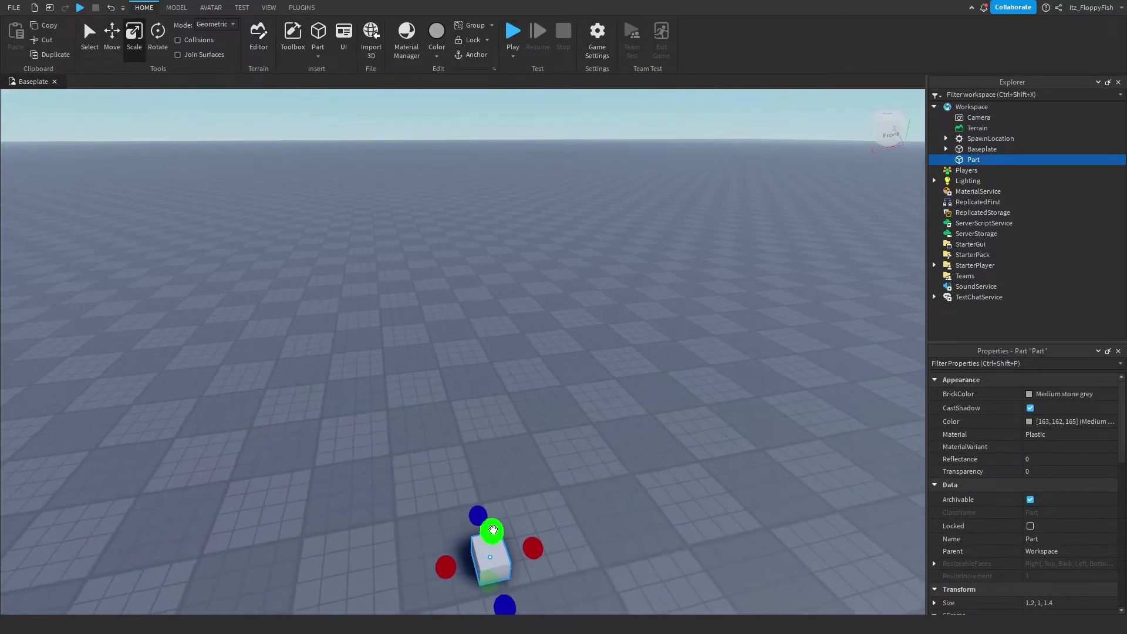
drag(493, 530, 493, 473)
right_drag(493, 473, 493, 488)
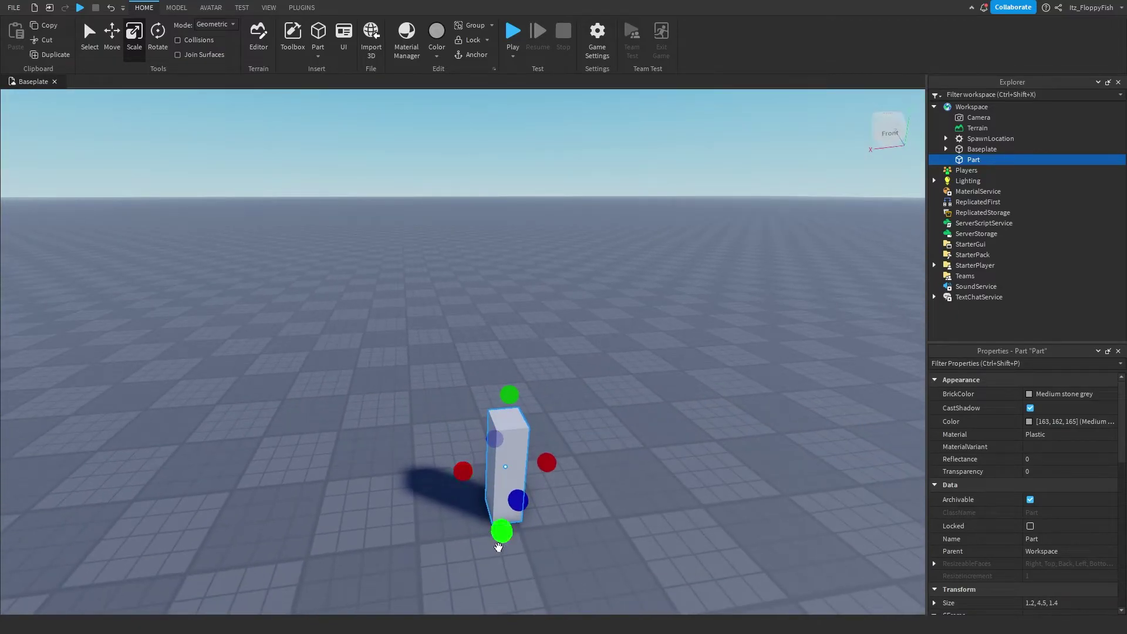
Duplicate the column and reshape the copy into a thin crossguard plate, 0.1 high and 2.6 wide, extended in depth
key(ctrl+d)
ctrl+drag(497, 537, 499, 497)
right_drag(498, 496, 451, 456)
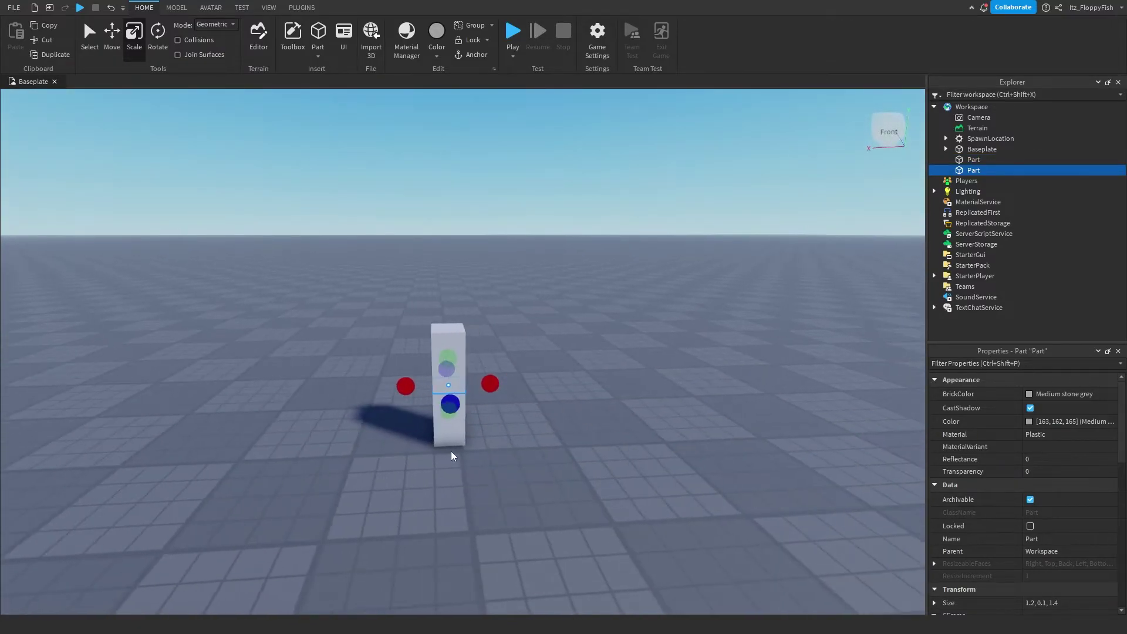
ctrl+drag(410, 388, 390, 389)
right_drag(405, 390, 455, 416)
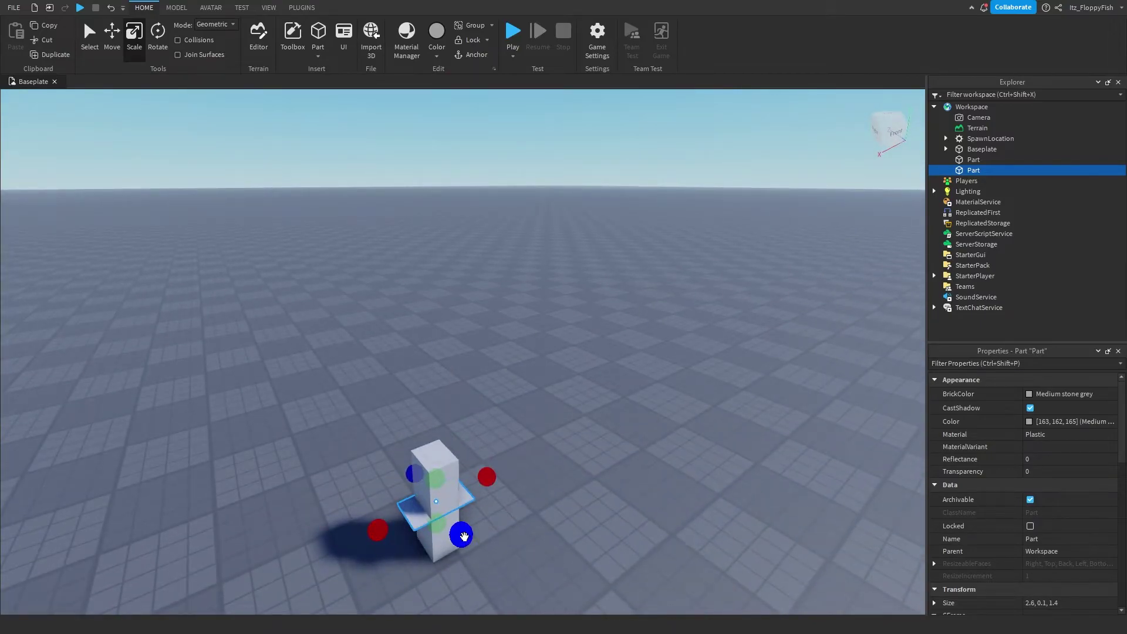
ctrl+drag(465, 537, 478, 546)
right_drag(478, 546, 499, 543)
Shrink the upright column into a sword grip of 0.6 × 2.2 × 0.8 beneath the crossguard
click(498, 544)
scroll(435, 463, up, 2)
click(435, 464)
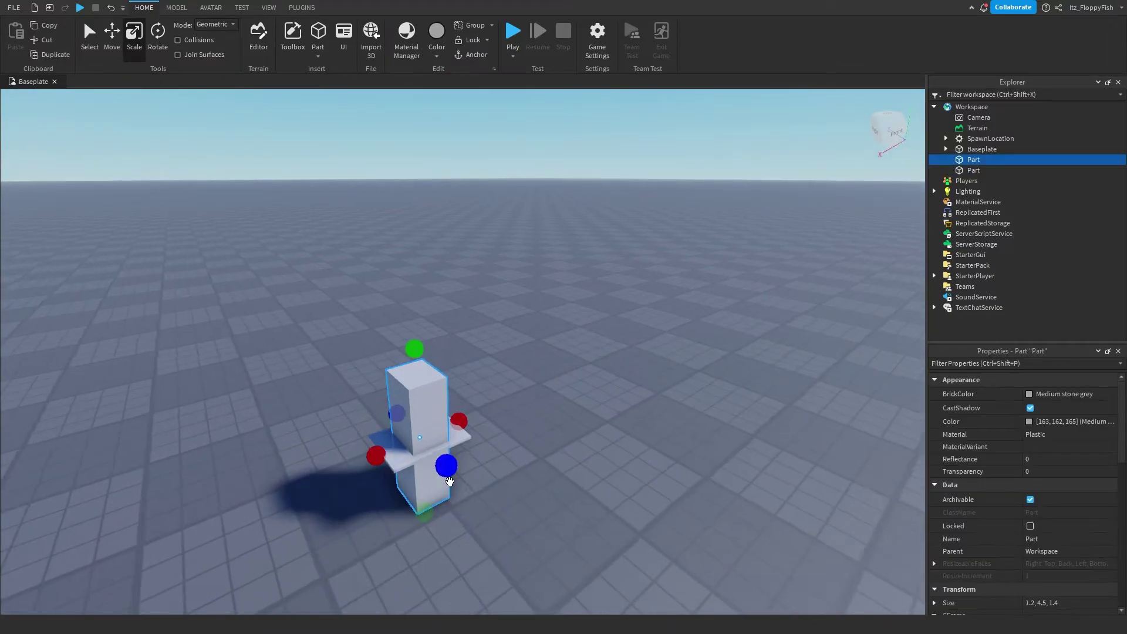
ctrl+click(444, 477)
ctrl+click(435, 470)
ctrl+drag(451, 468, 441, 461)
ctrl+drag(458, 424, 439, 426)
right_drag(437, 425, 437, 405)
drag(431, 365, 425, 288)
right_drag(425, 287, 450, 315)
Duplicate the grip block and move the copy up so it stands on top of the crossguard
key(ctrl+d)
click(111, 39)
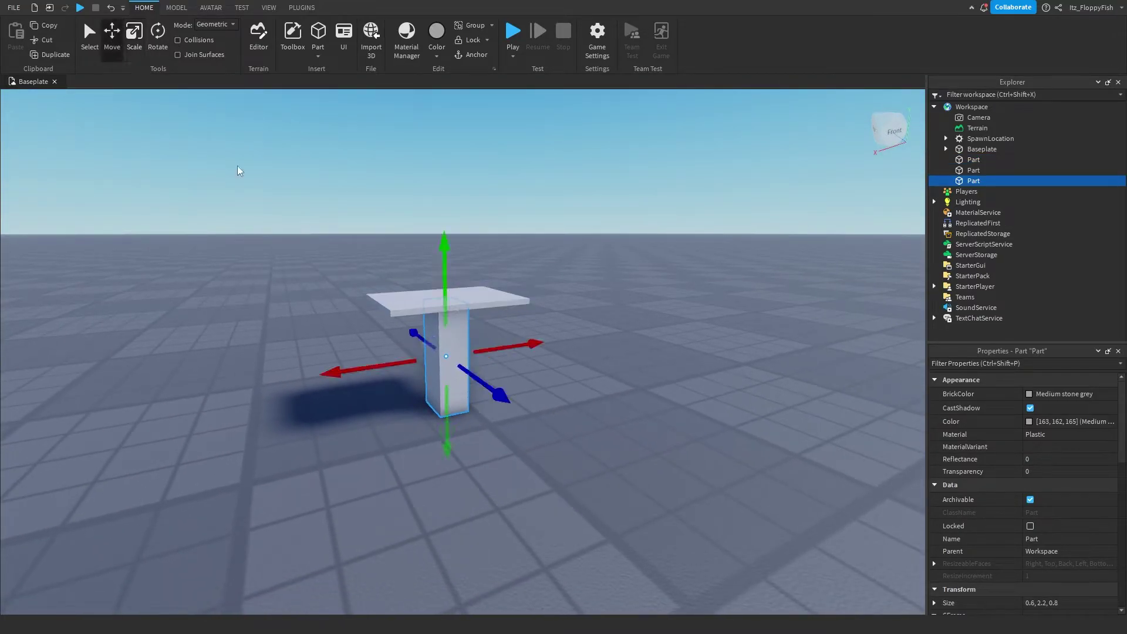
drag(445, 446, 448, 335)
key(f)
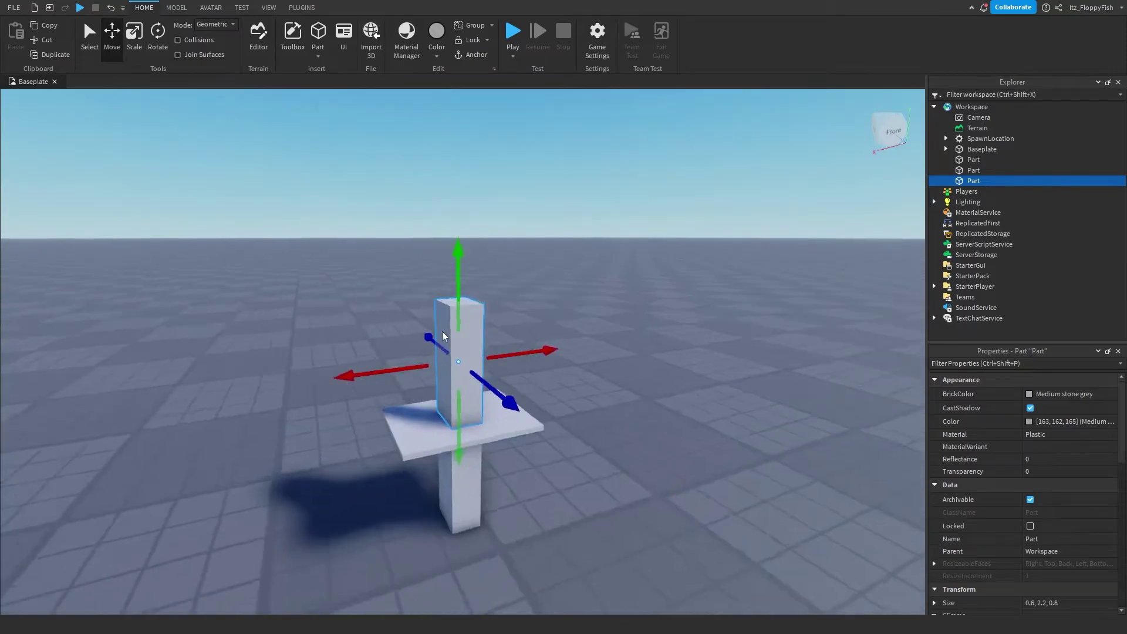
right_drag(443, 331, 420, 331)
scroll(435, 333, down, 2)
Scale the block above the crossguard into a sword blade of 0.6 × 3.8 × 0.4
click(135, 32)
drag(526, 353, 462, 364)
key(s)
drag(491, 306, 497, 256)
key(q)
right_drag(498, 254, 498, 242)
key(w)
key(e)
drag(481, 212, 481, 232)
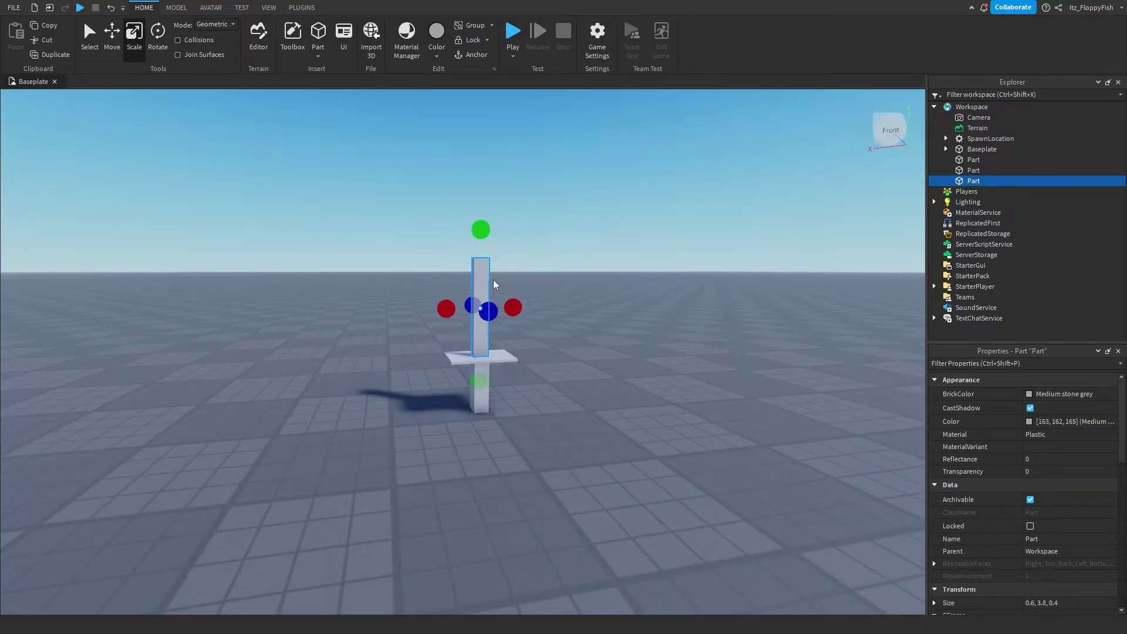
Duplicate the grip block below the crossguard and reduce the copy's height to 0.1 inside the grip
key(e)
key(w)
right_drag(511, 382, 510, 373)
key(q)
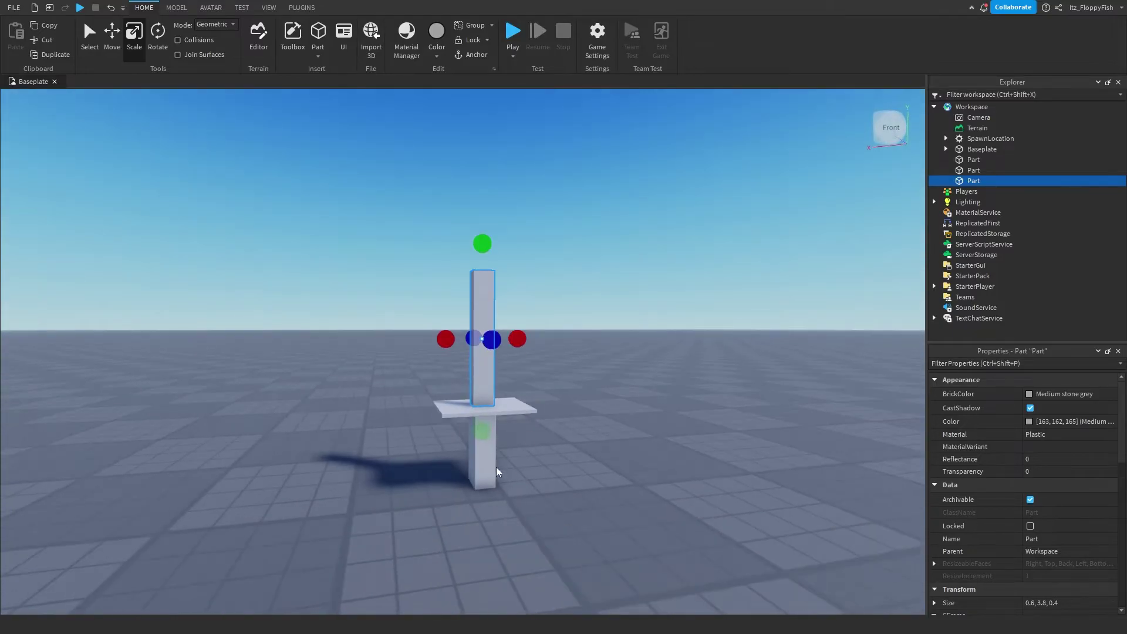
click(495, 467)
key(w)
right_drag(500, 456, 504, 467)
key(ctrl+d)
ctrl+drag(473, 392, 478, 453)
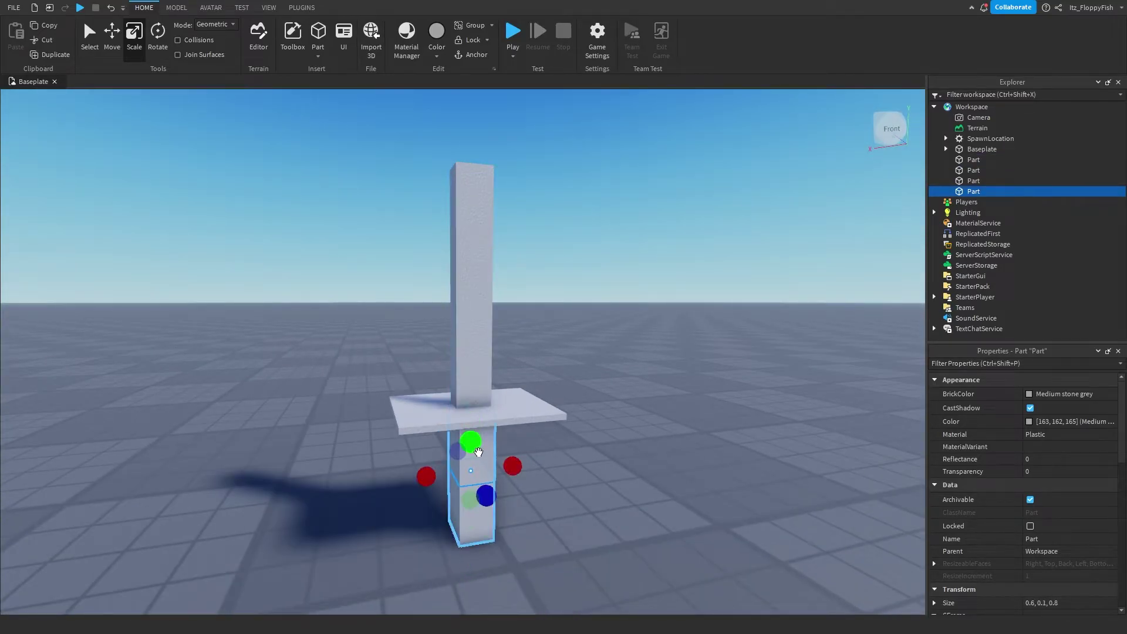
Shrink the flattened copy inside the grip to a tiny piece of 0.1 × 0.3 × 0.1
key(a)
right_drag(478, 452, 534, 483)
drag(542, 438, 577, 460)
key(d)
right_drag(576, 460, 584, 470)
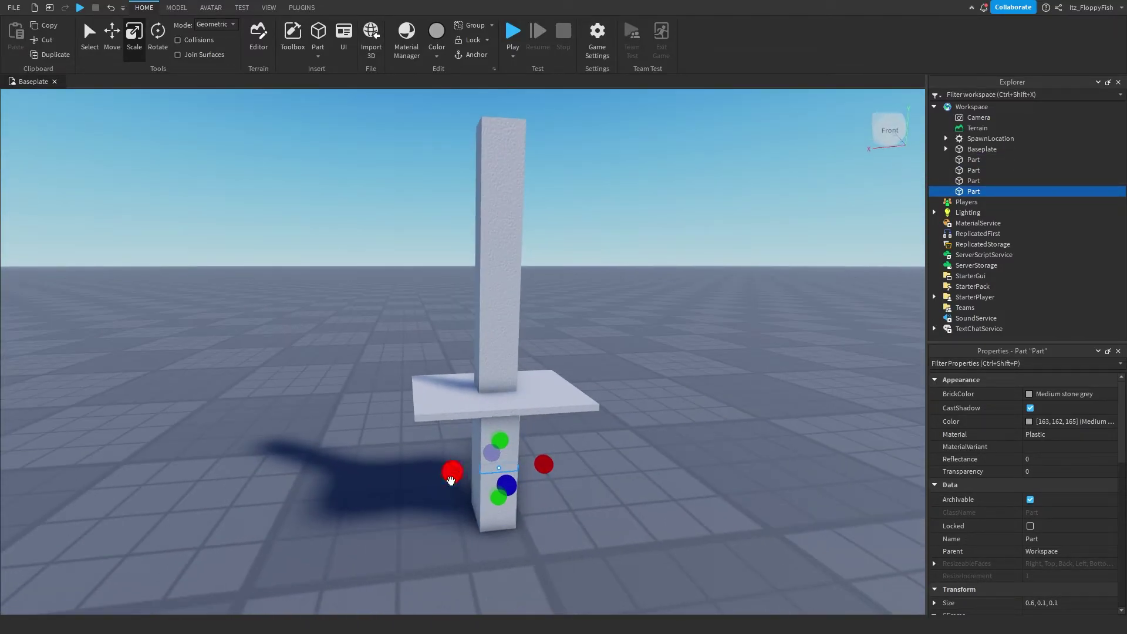
ctrl+drag(451, 478, 472, 479)
right_drag(508, 482, 509, 474)
key(q)
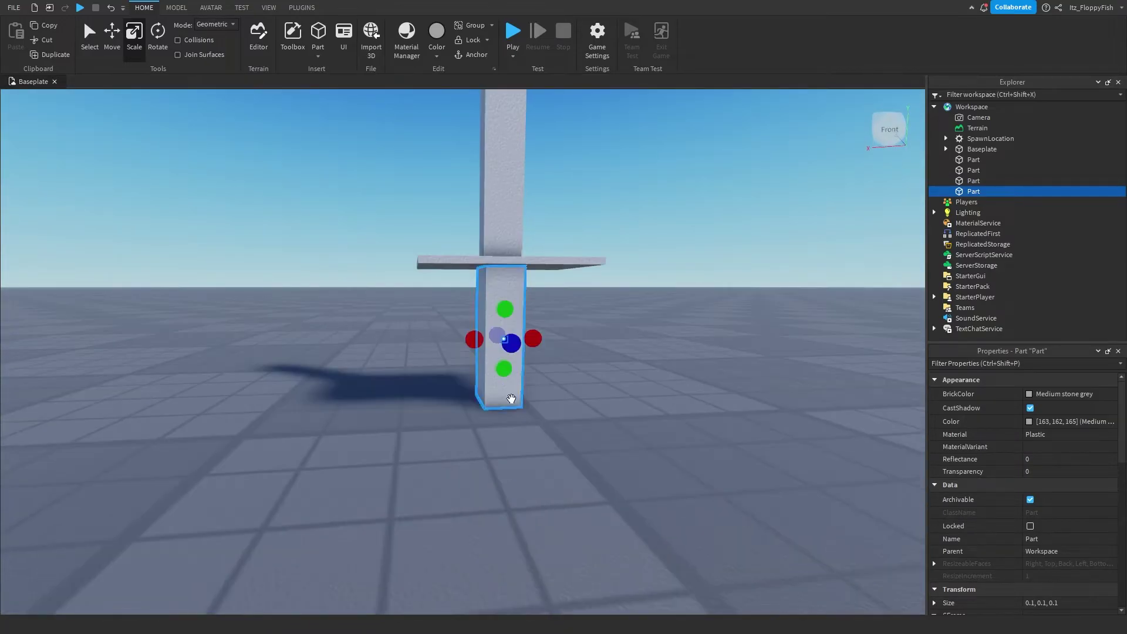
drag(504, 369, 507, 379)
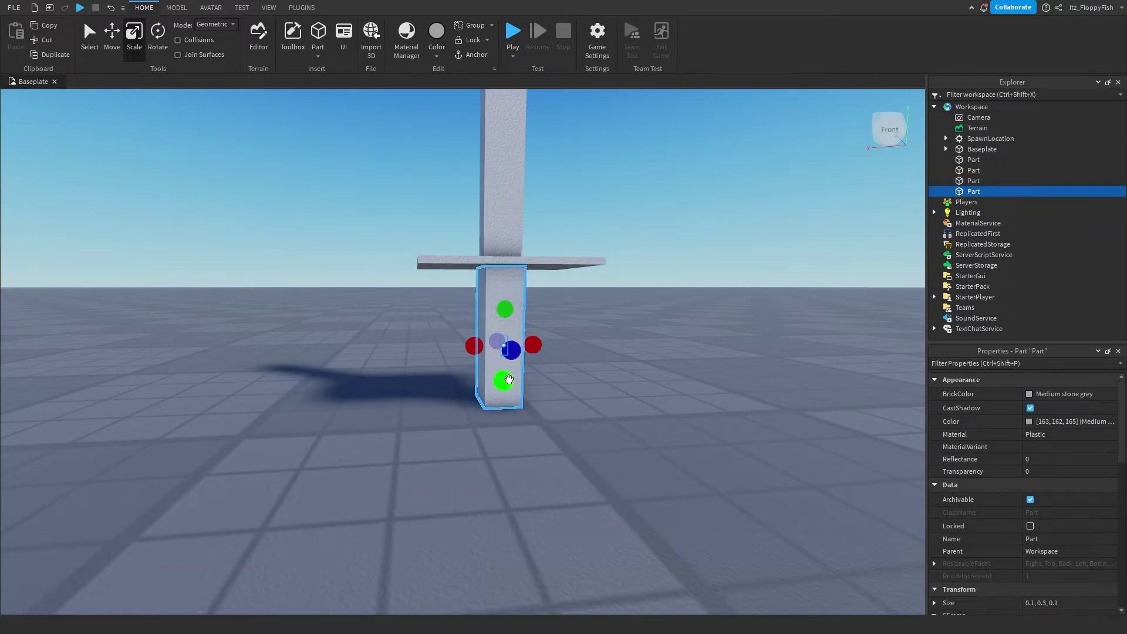
Rename the tiny part inside the grip as Handle
right_drag(544, 392, 544, 392)
scroll(575, 309, down, 2)
right_drag(575, 309, 572, 262)
right_drag(558, 389, 557, 389)
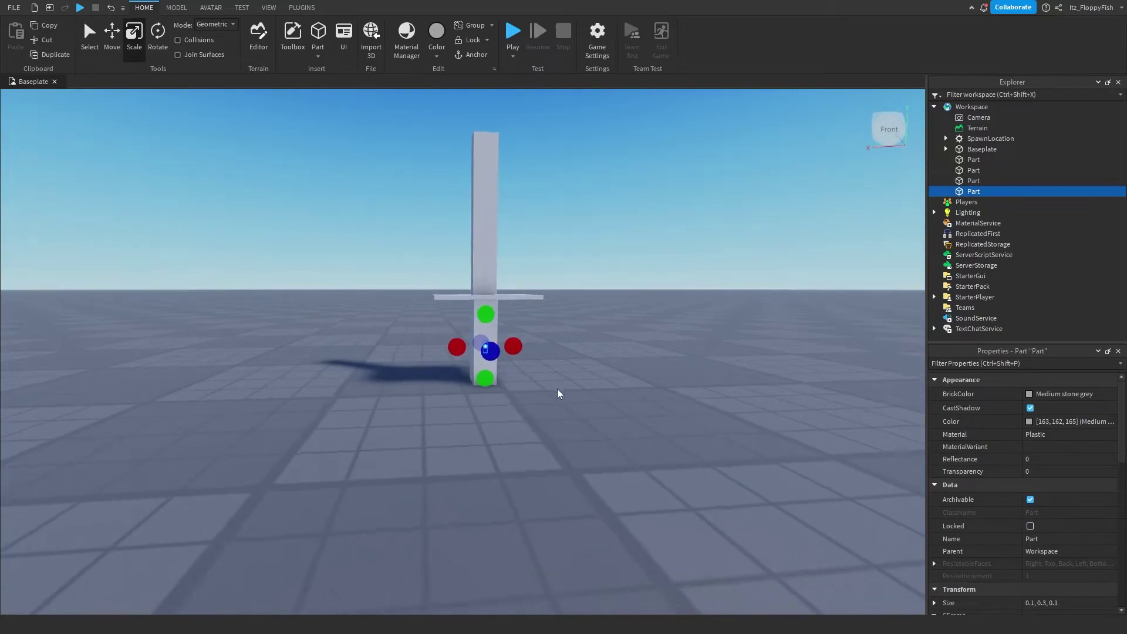
key(e)
key(q)
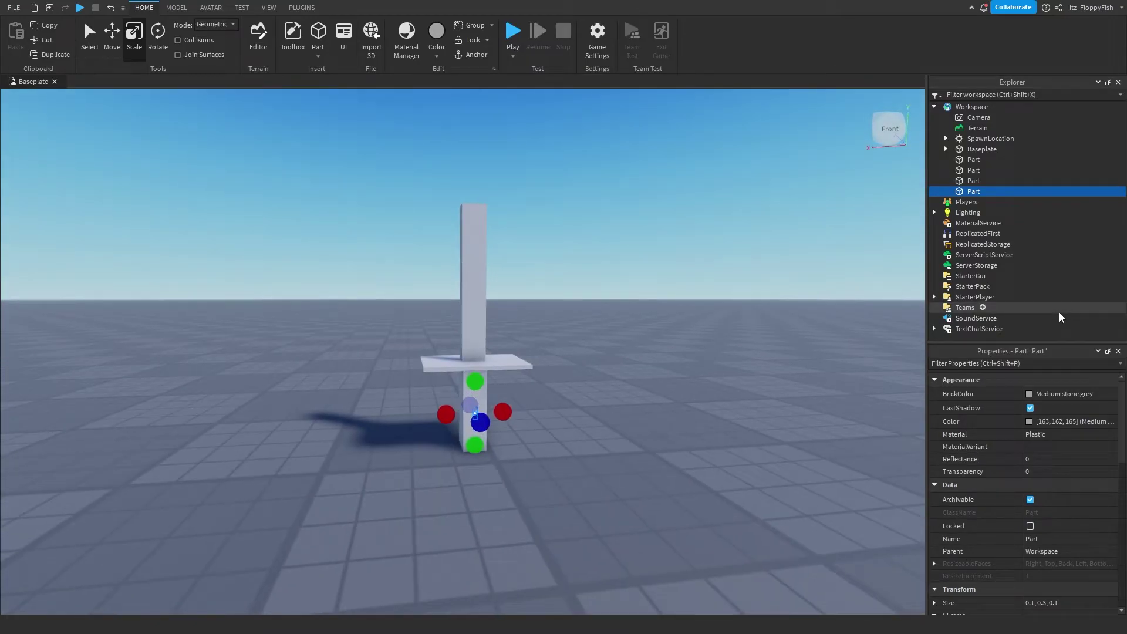
click(1064, 539)
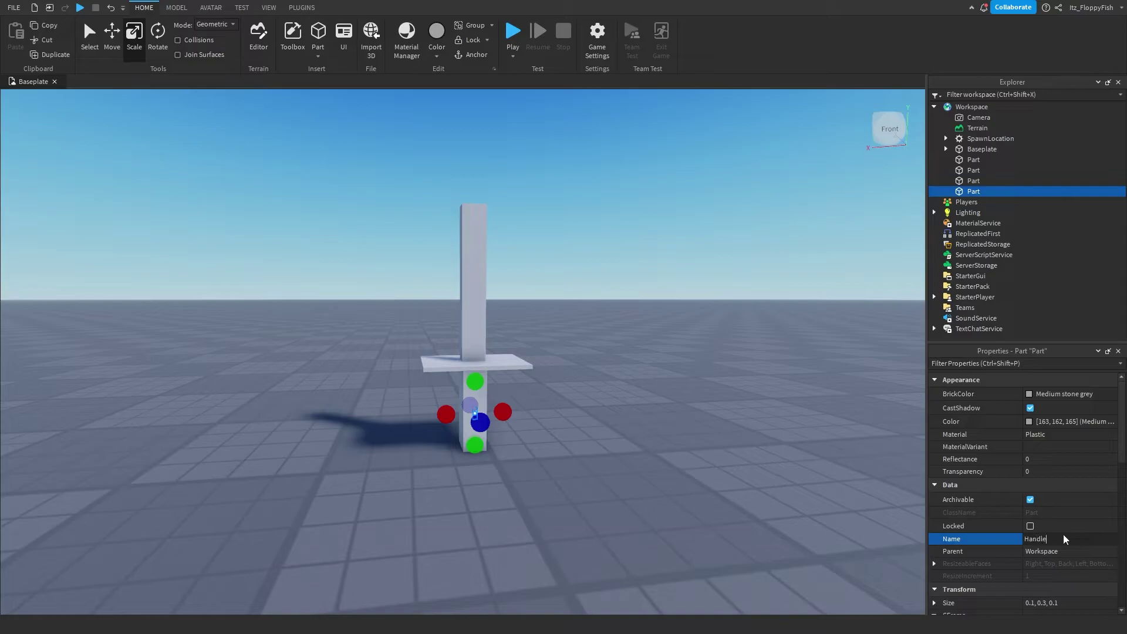
text(Handle)
key(Return)
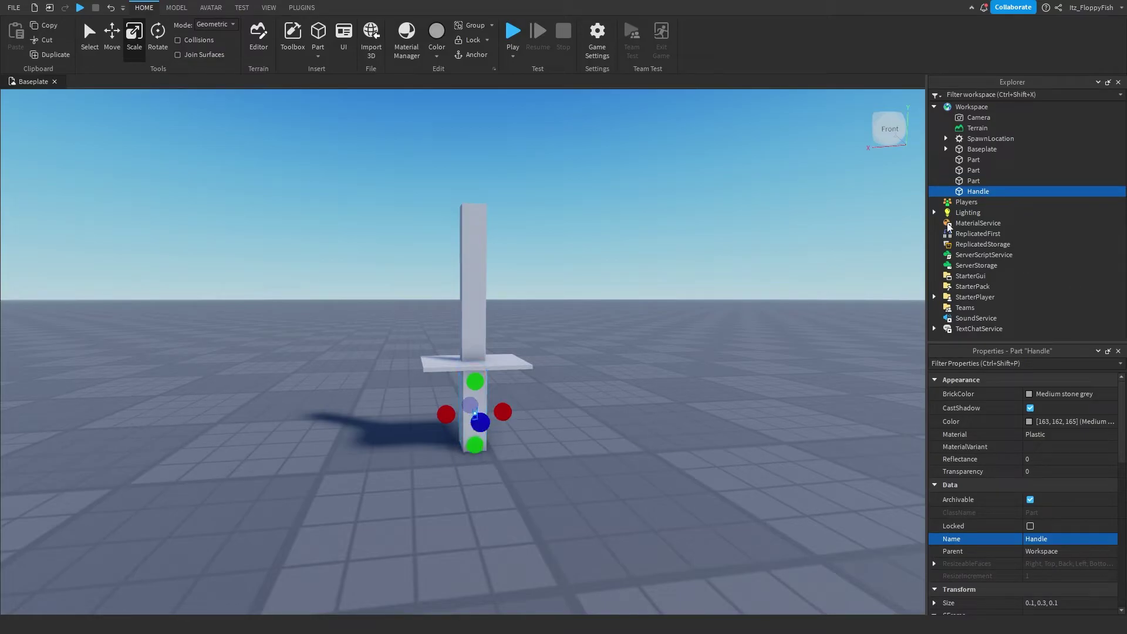
Insert a Tool object into the Workspace
click(992, 108)
key(ctrl+i)
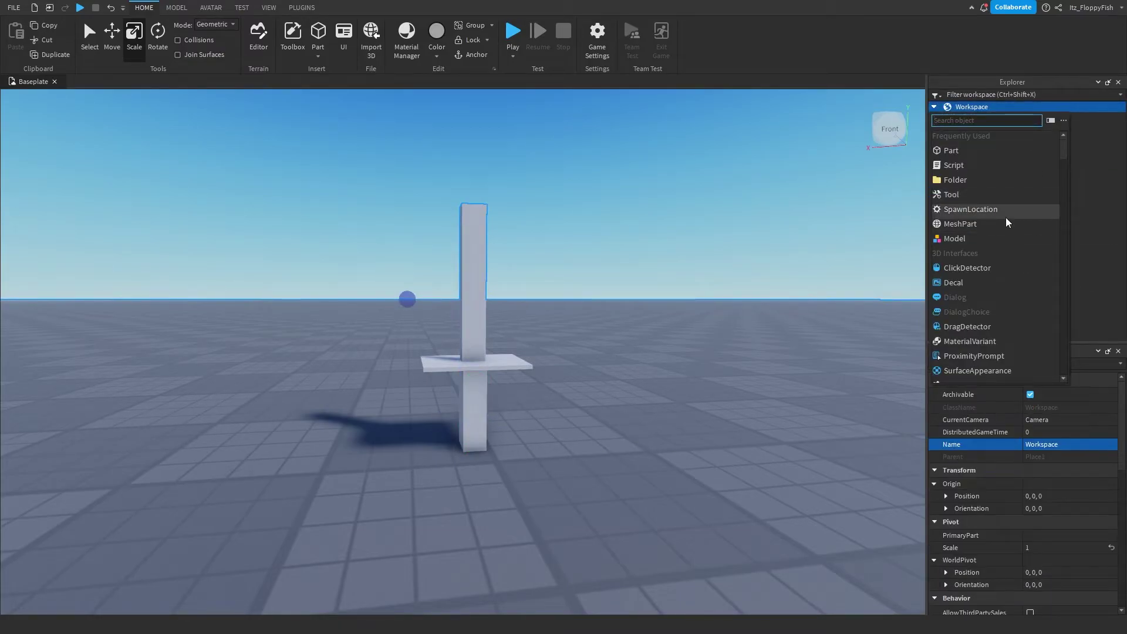
text(too)
key(Return)
Select all four sword parts, including Handle, and set their parent to the Tool
click(977, 157)
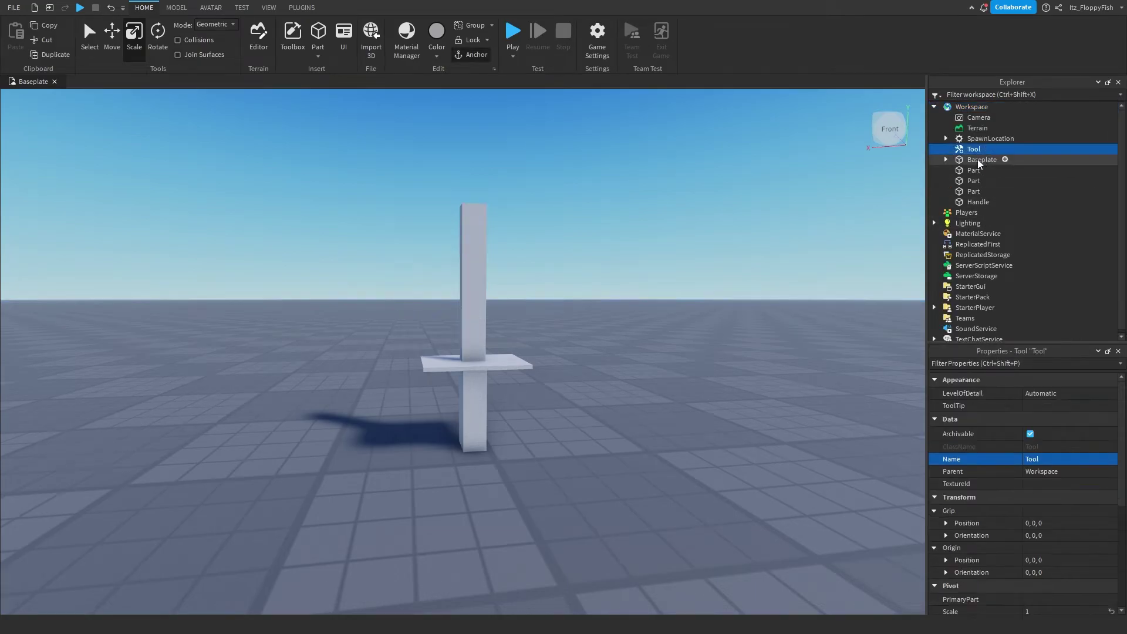
click(975, 178)
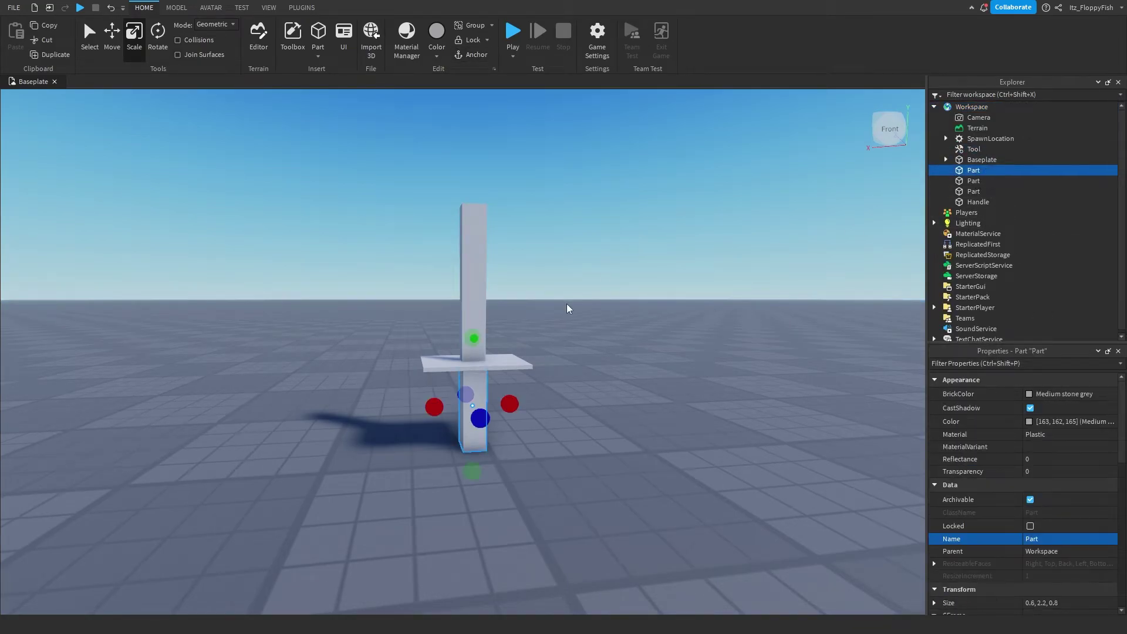
drag(425, 150, 579, 488)
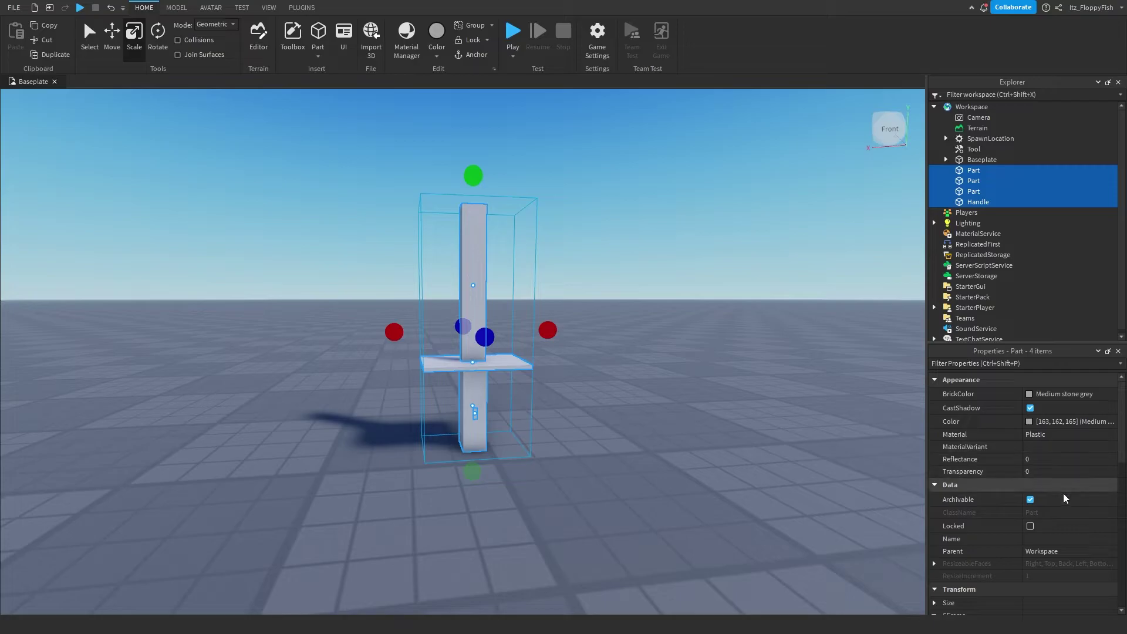
click(1057, 552)
click(973, 150)
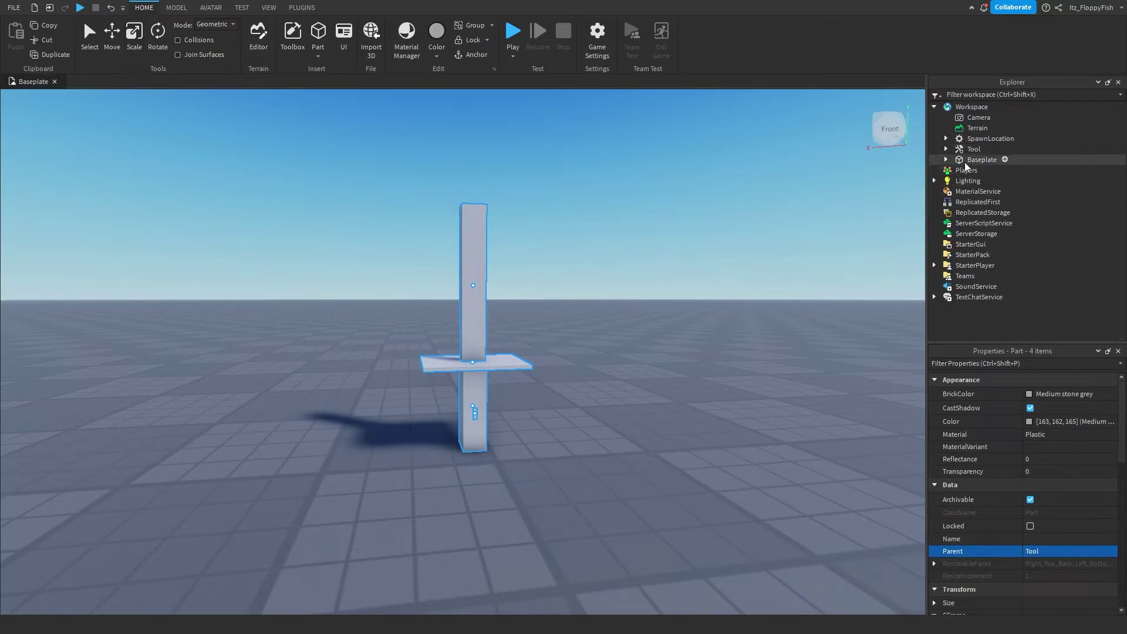
Expand the Tool and add a WeldConstraint inside its Handle part
click(946, 150)
click(998, 160)
click(1009, 160)
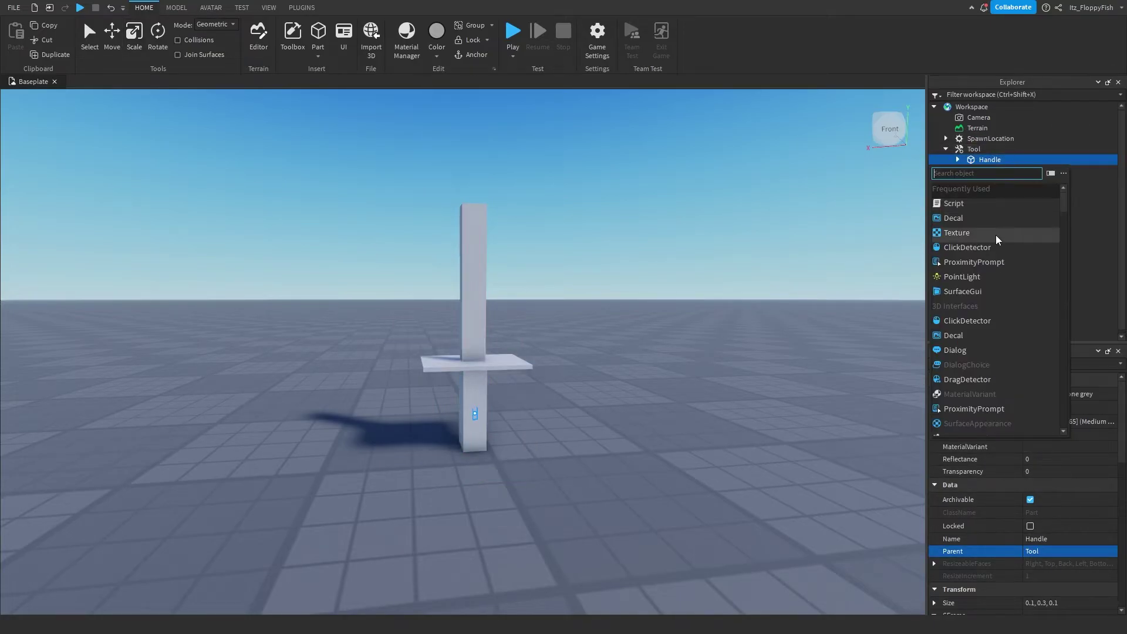
text(weld)
key(Return)
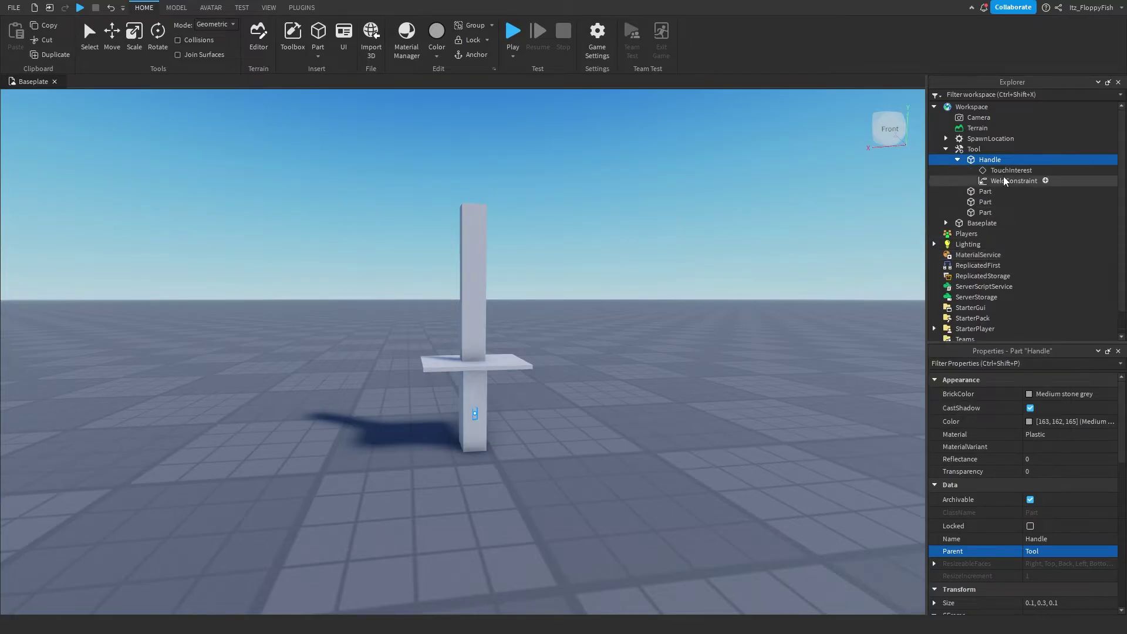
Set the WeldConstraint's Part0 to Handle and its Part1 to the crossguard part
click(1062, 503)
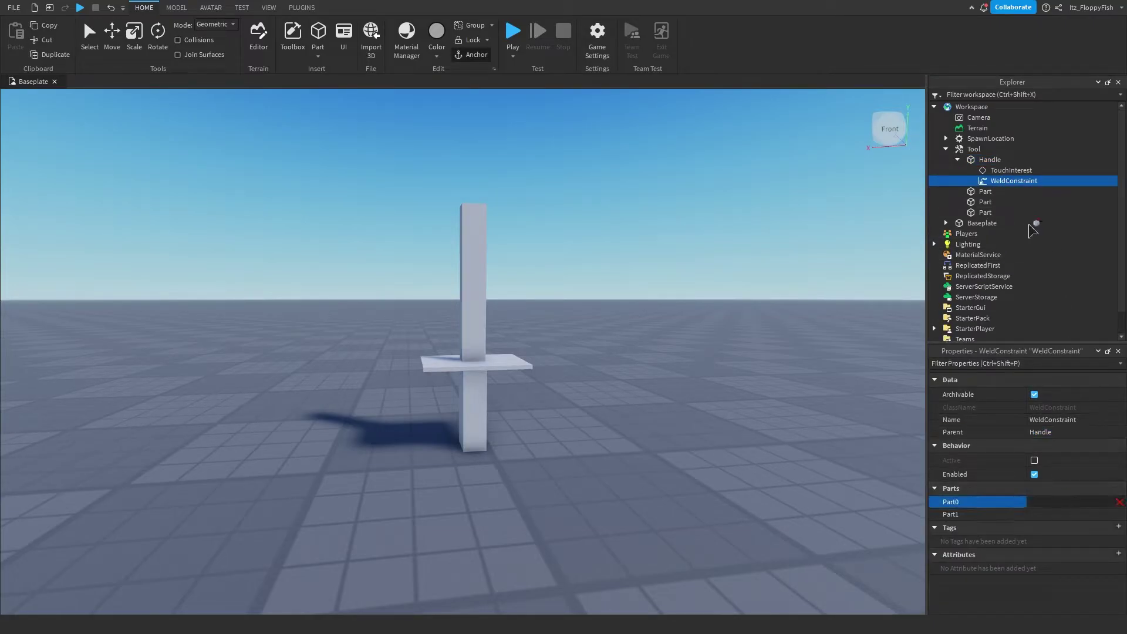
click(992, 160)
click(1080, 518)
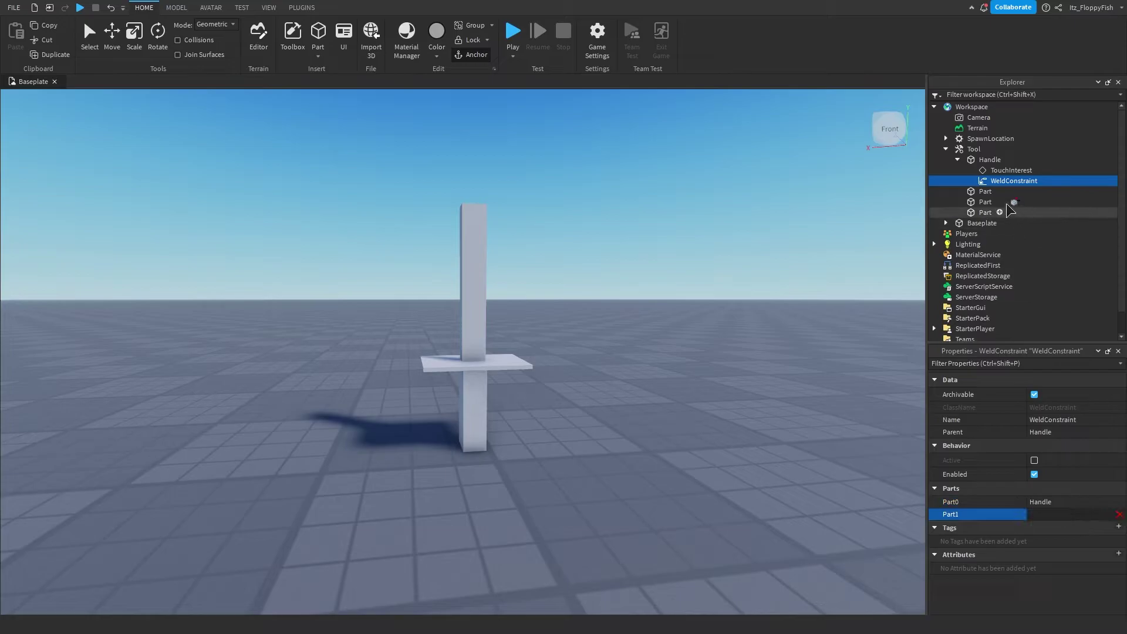
click(1009, 202)
Duplicate the WeldConstraint twice and reassign Part1 of the second weld to a sword part in the Tool
click(1009, 184)
key(ctrl+d)
key(ctrl+d)
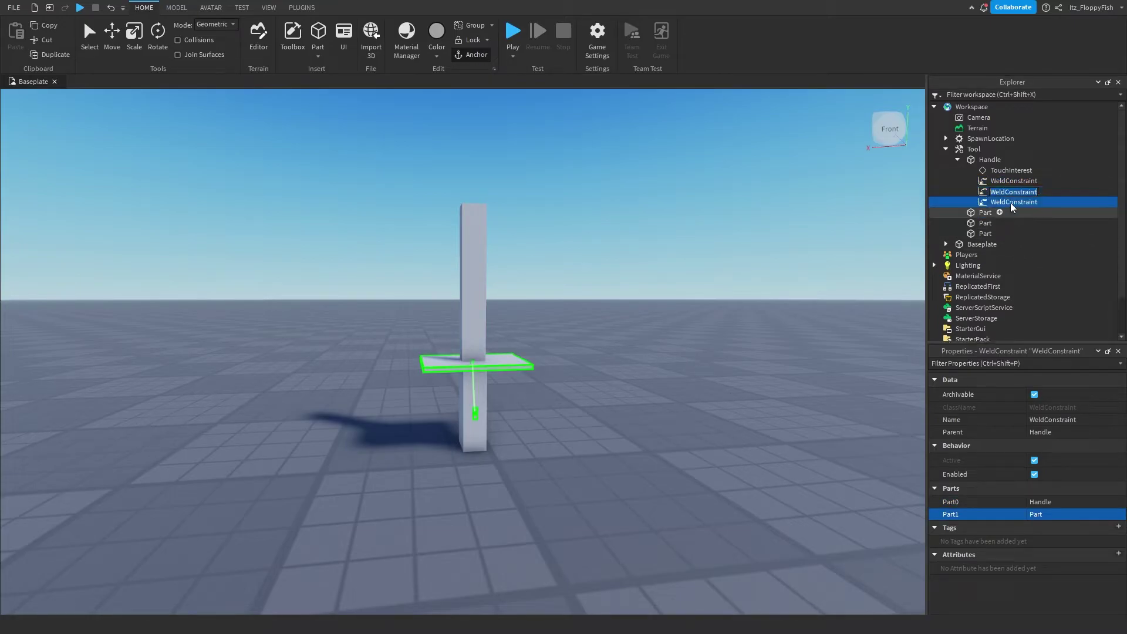
click(1016, 192)
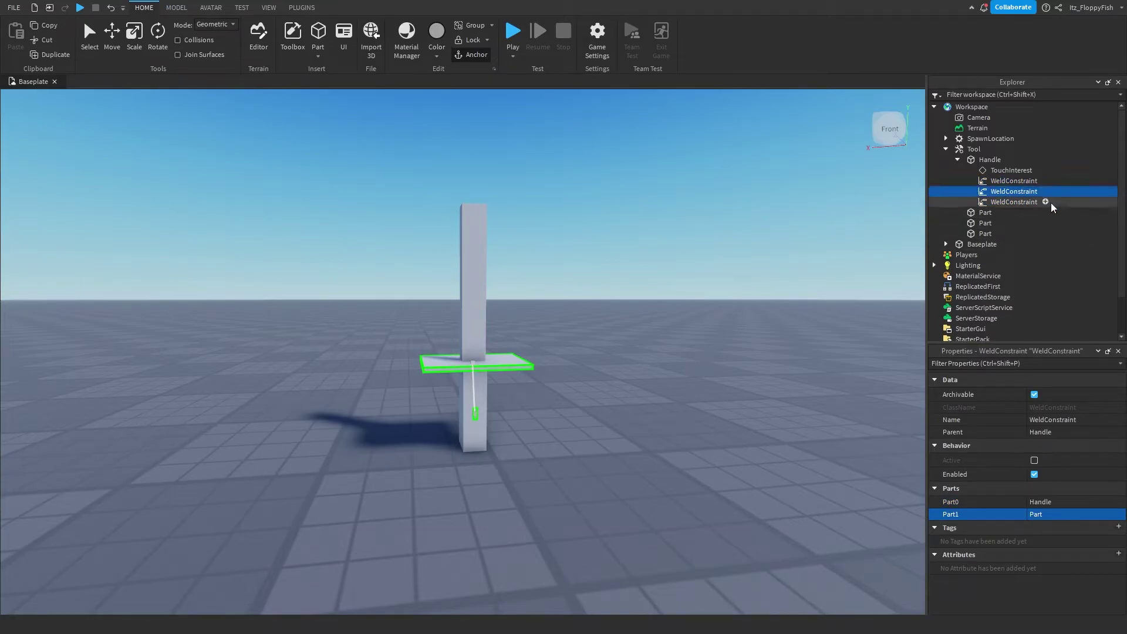
click(1064, 518)
click(1005, 225)
Set the third WeldConstraint's Part1 to the blade part and check the first weld's link
click(1021, 202)
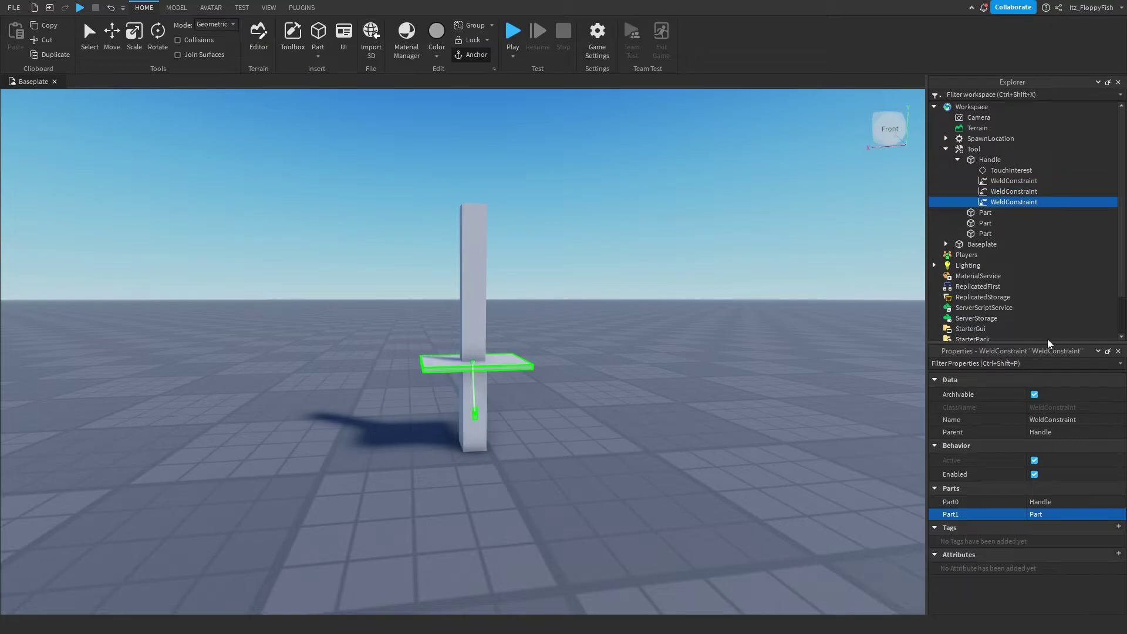
click(1074, 515)
click(982, 233)
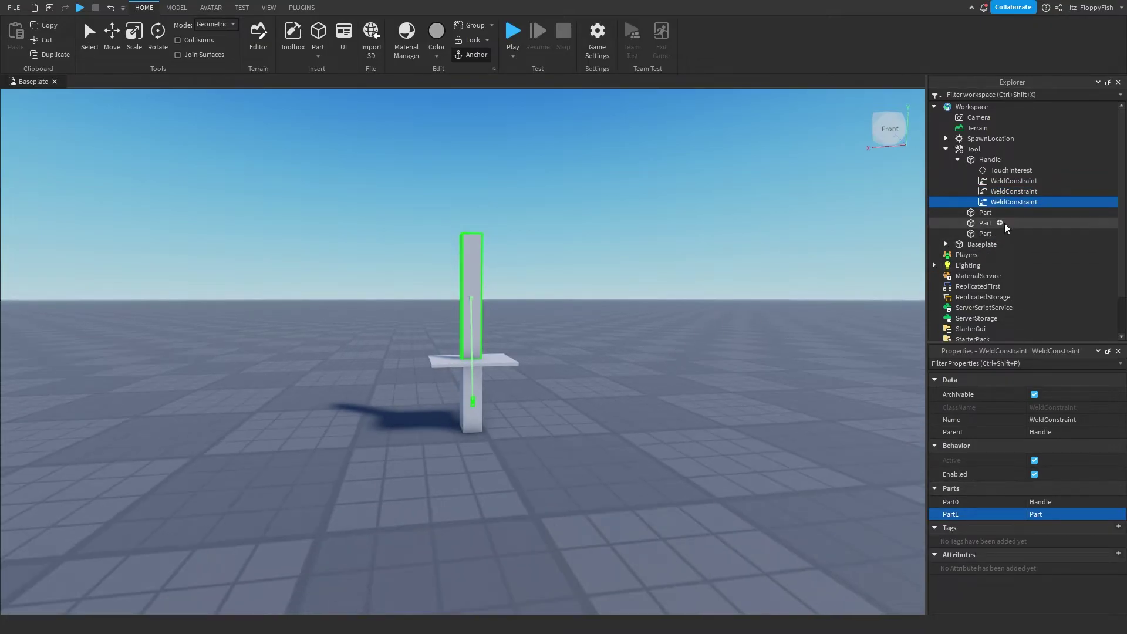
click(1006, 181)
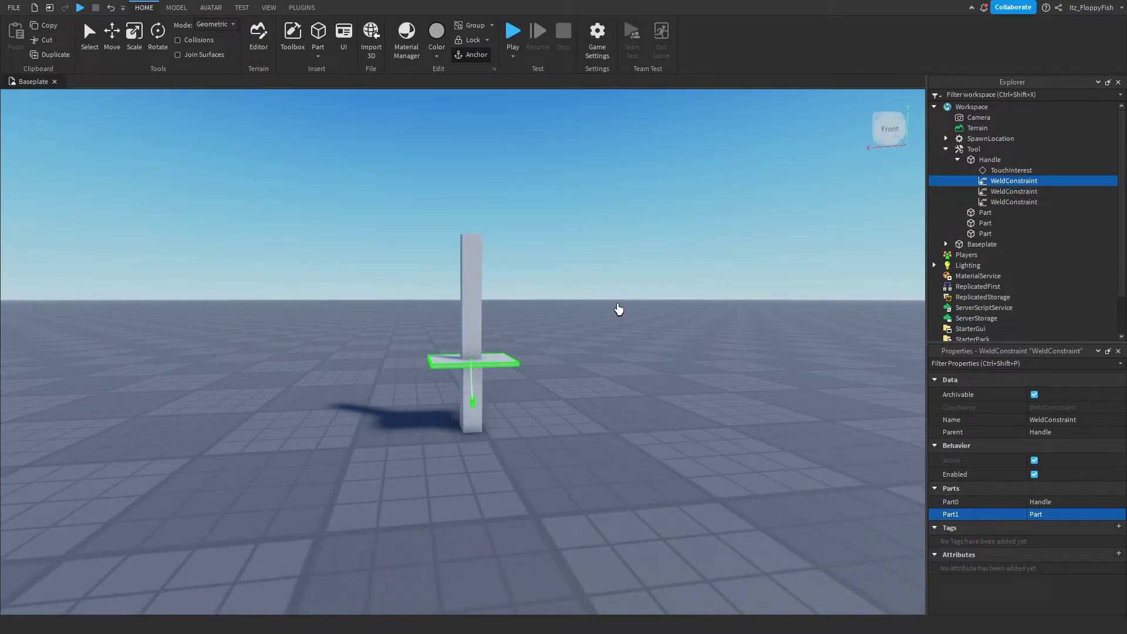
right_drag(541, 346, 544, 347)
scroll(644, 370, down, 2)
scroll(644, 371, up, 4)
middle_drag(644, 372, 637, 419)
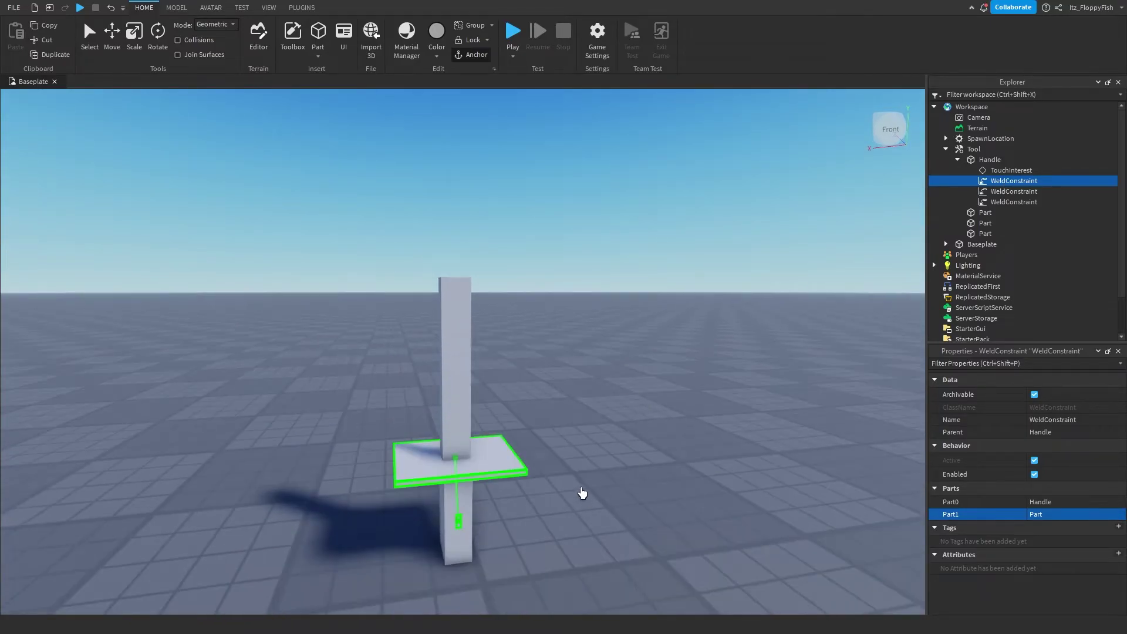
scroll(582, 493, down, 3)
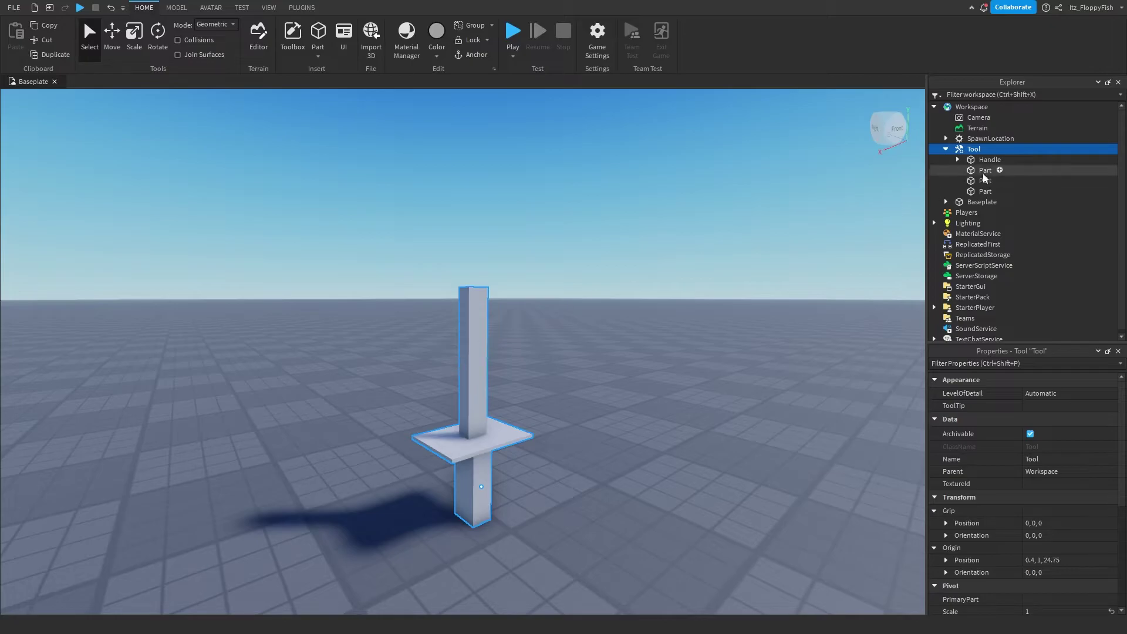
Identify the blade among the Tool's unnamed parts and add a Script inside it
click(983, 192)
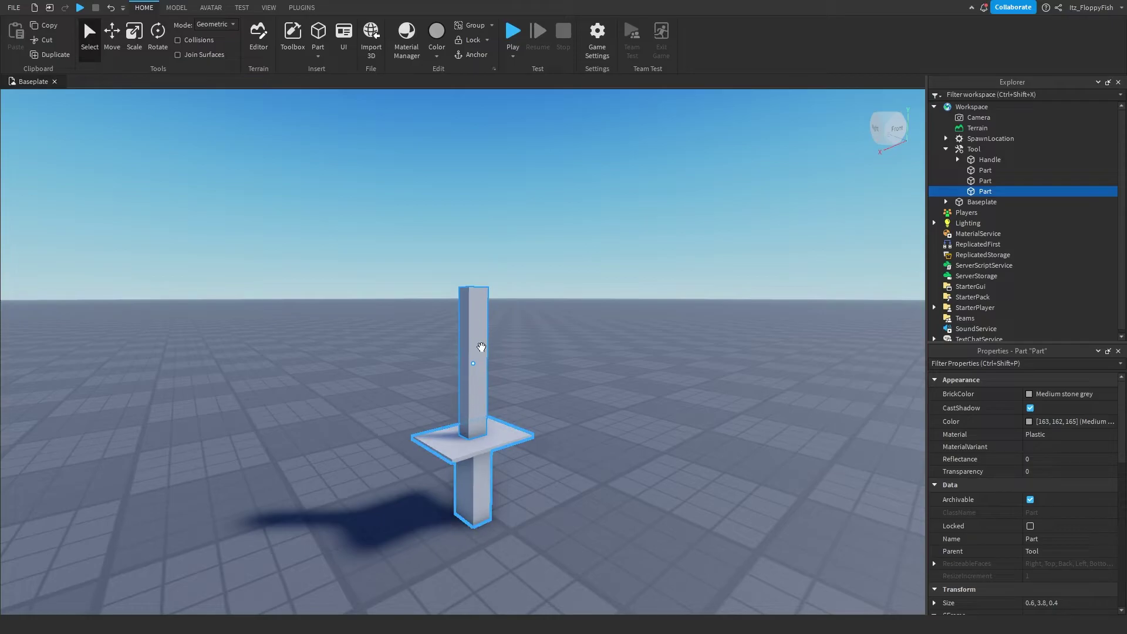
click(986, 181)
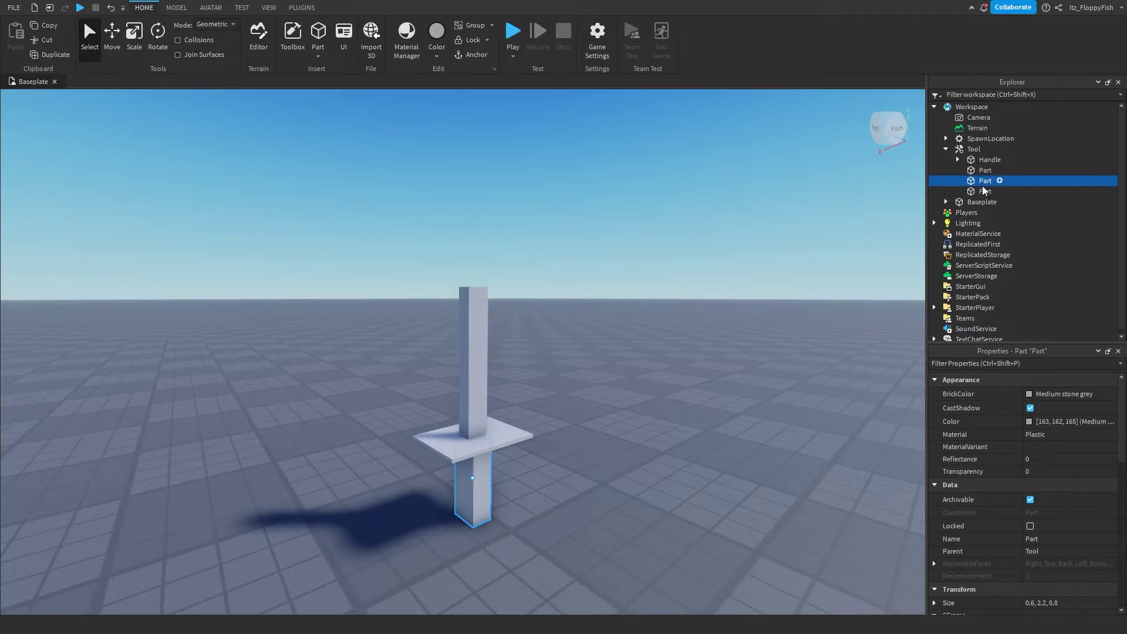
click(984, 191)
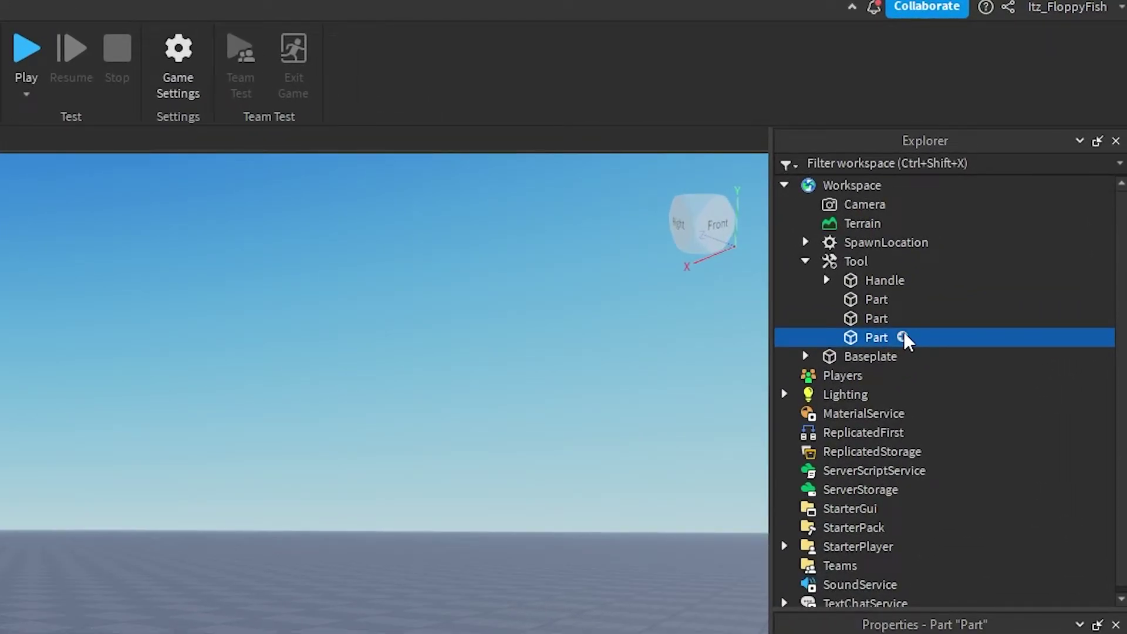
click(904, 337)
click(865, 429)
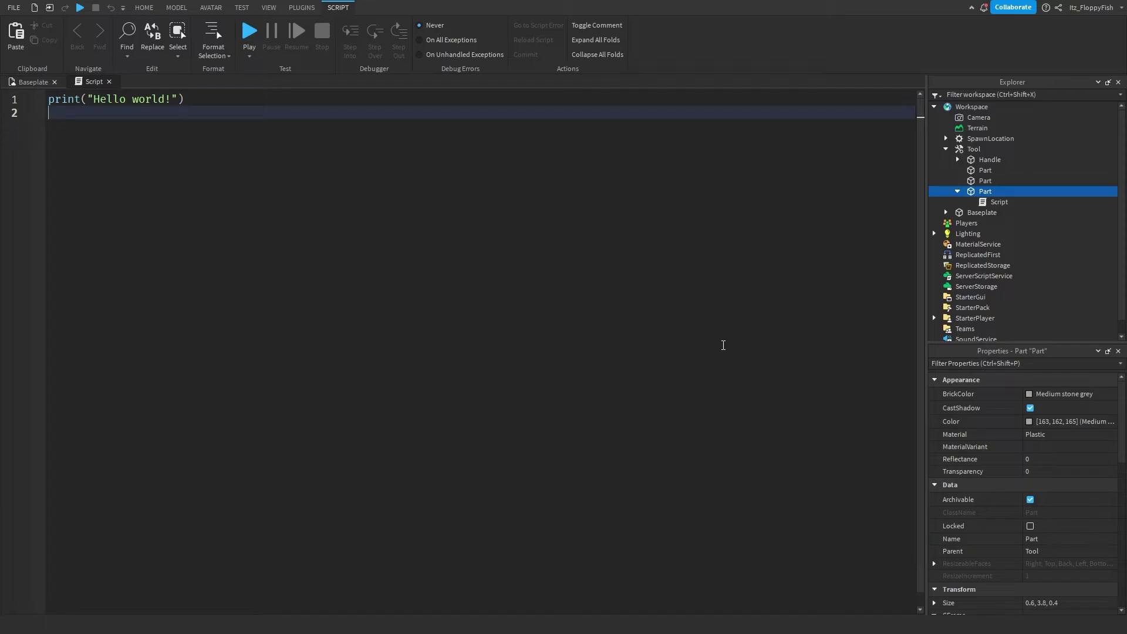
Replace the script's default code with a Touched damage handler using Debounce = false, WaitTime = 0.5, Damage = 10 and Humanoid:TakeDamage(Damage)
key(ctrl+a)
key(BackSpace)
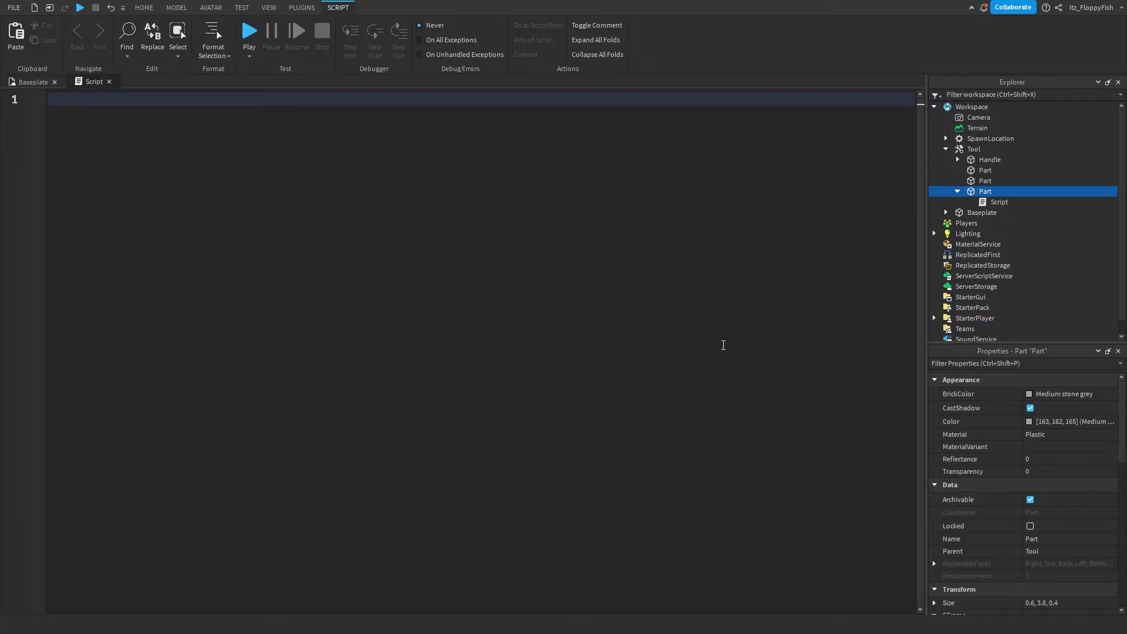
text(local Debounce = false local WaitTime = 0.5 -- Change to how often you want the player to be able to cause damage to other players. local Damage = 10 -- You are able to change this to how much damage you want the tool to do each time it hits the player.  script.Parent.Touched:Connect(function(hit) 	local Humanoid = hit.Parent and hit.Parent:FindFirstChildOfClass("Humanoid")  	if Humanoid and not Debounce then 		Debounce = true 		Humanoid:TakeDamage(Damage) 		wait(WaitTime) 		Debounce = false 	end end))
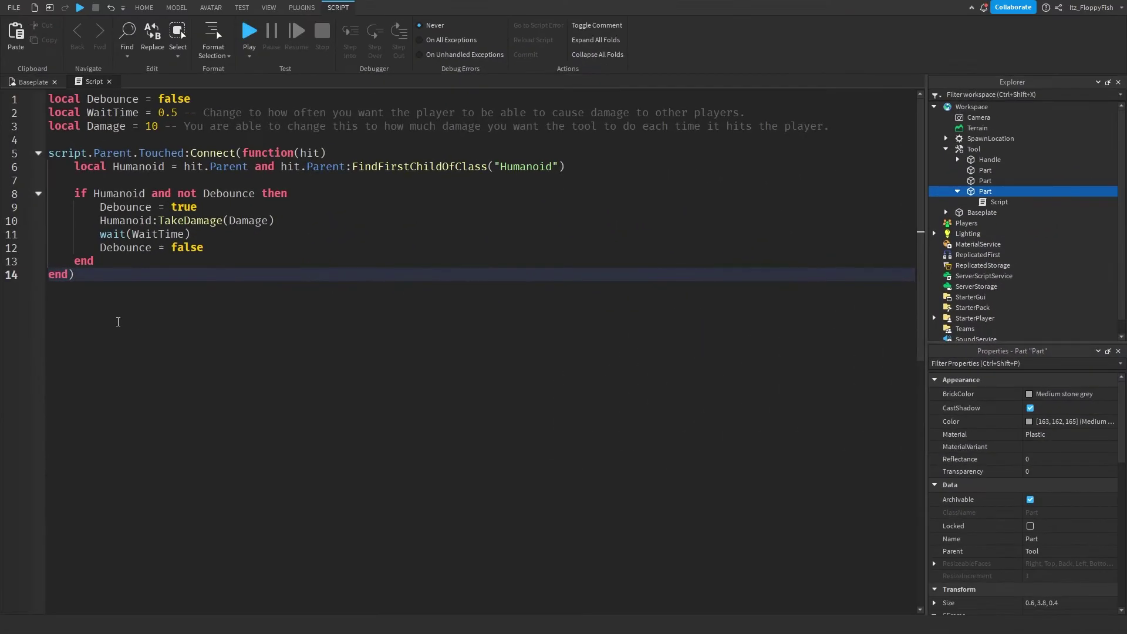